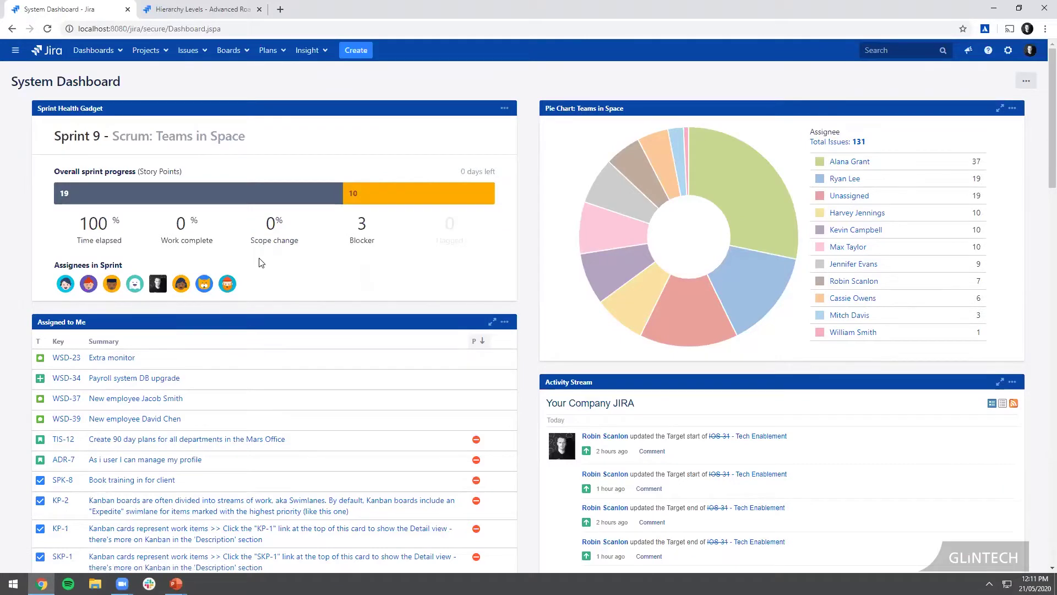
Step: Reload the dashboard and open the 2020 Roadmap plan from the Plans menu's recently viewed list
left_click(47, 50)
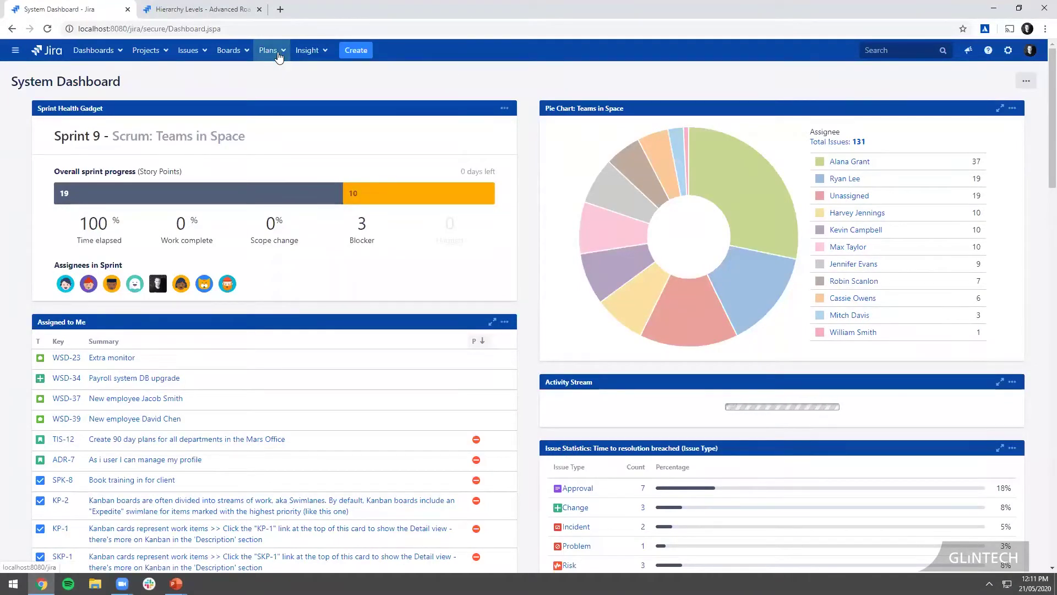
left_click(279, 56)
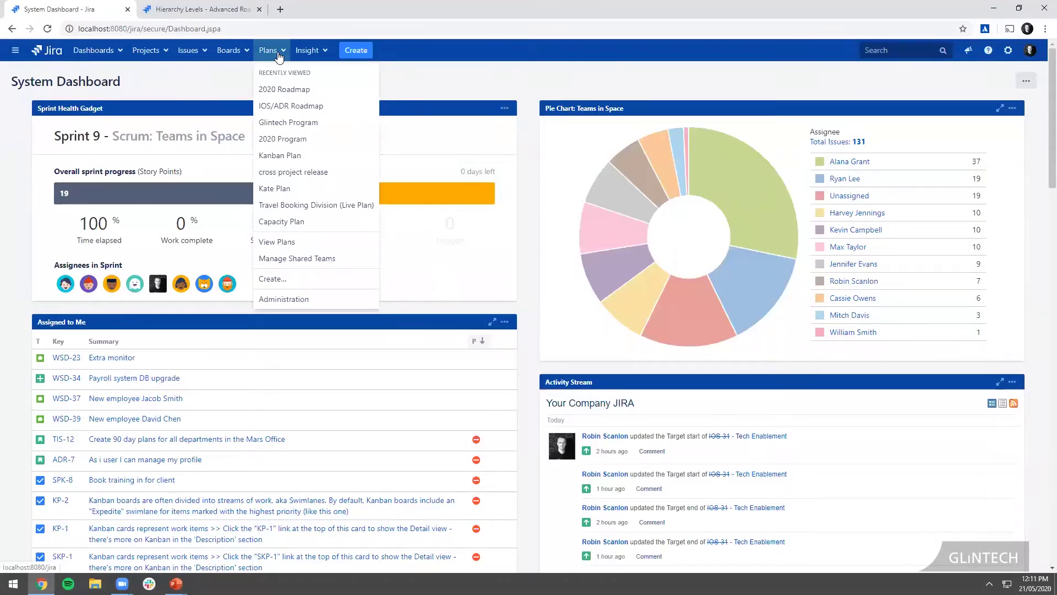
left_click(301, 88)
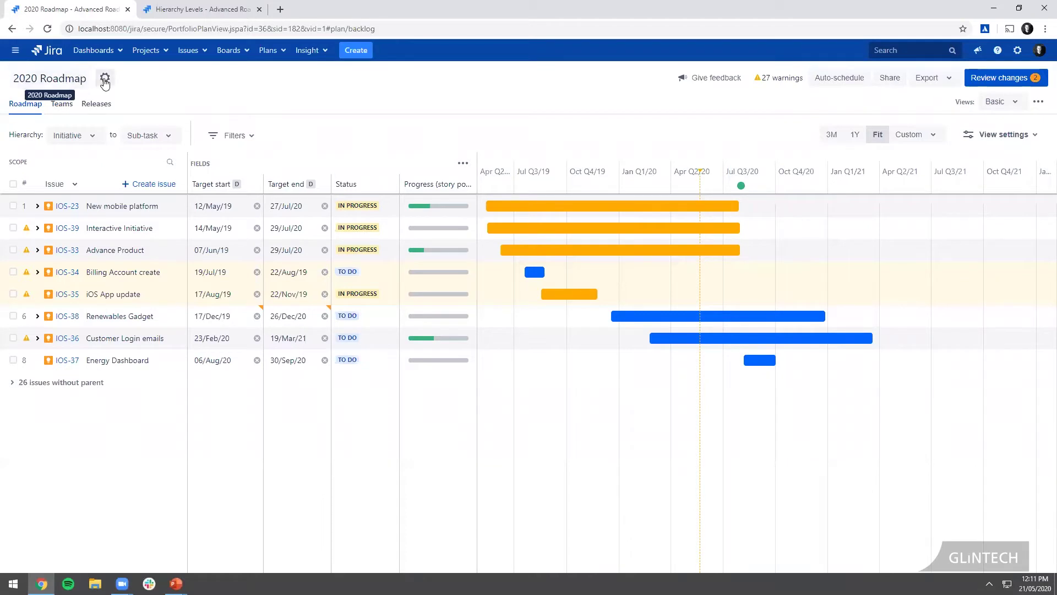
Step: Review the plan's configuration and issue sources, then go back to the plan's Teams view
left_click(105, 77)
left_click(114, 104)
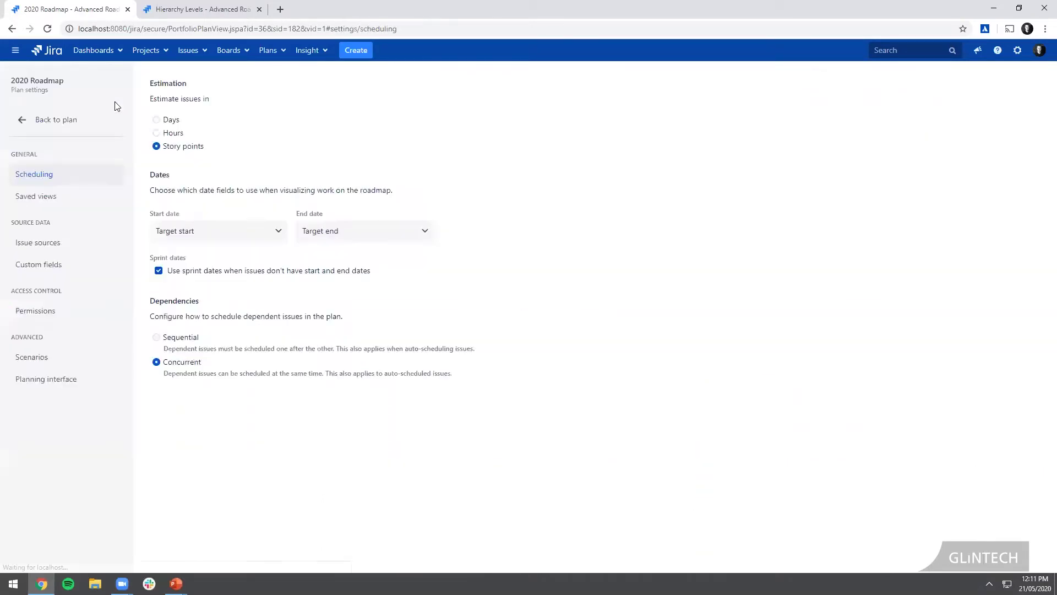
left_click(52, 241)
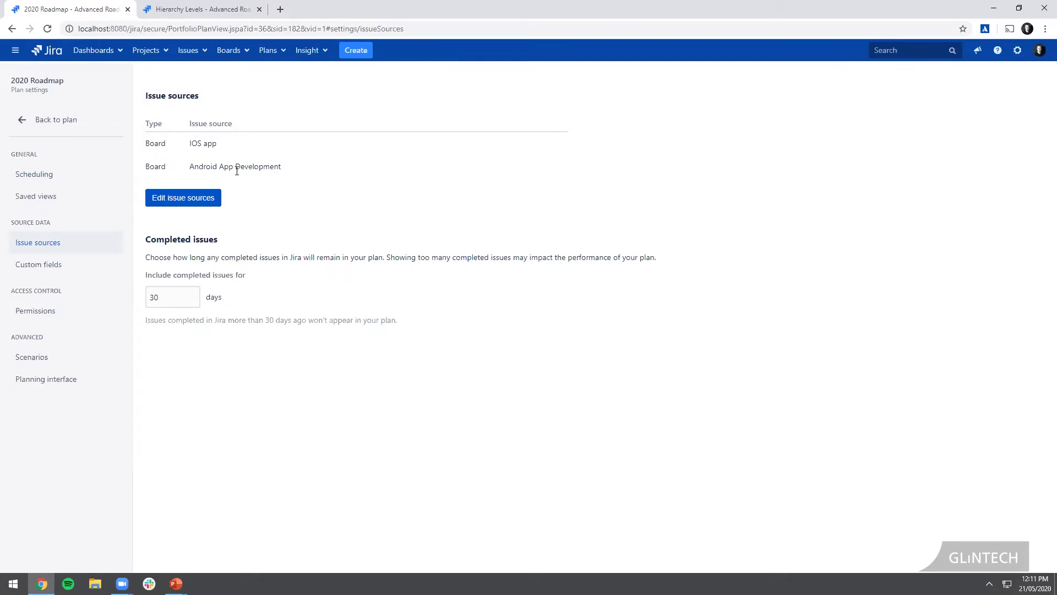
left_click(58, 120)
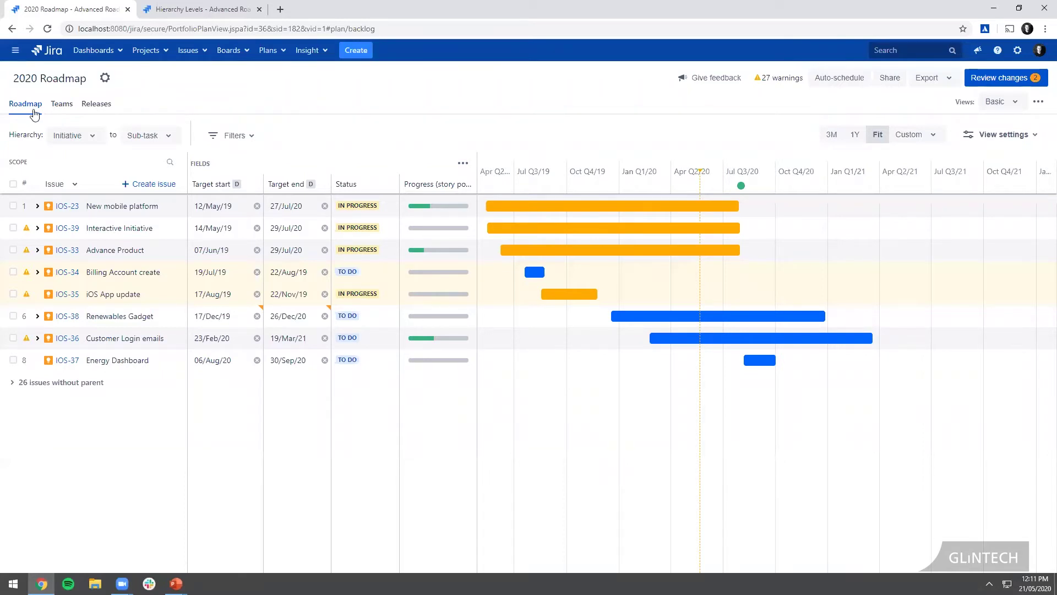
left_click(61, 105)
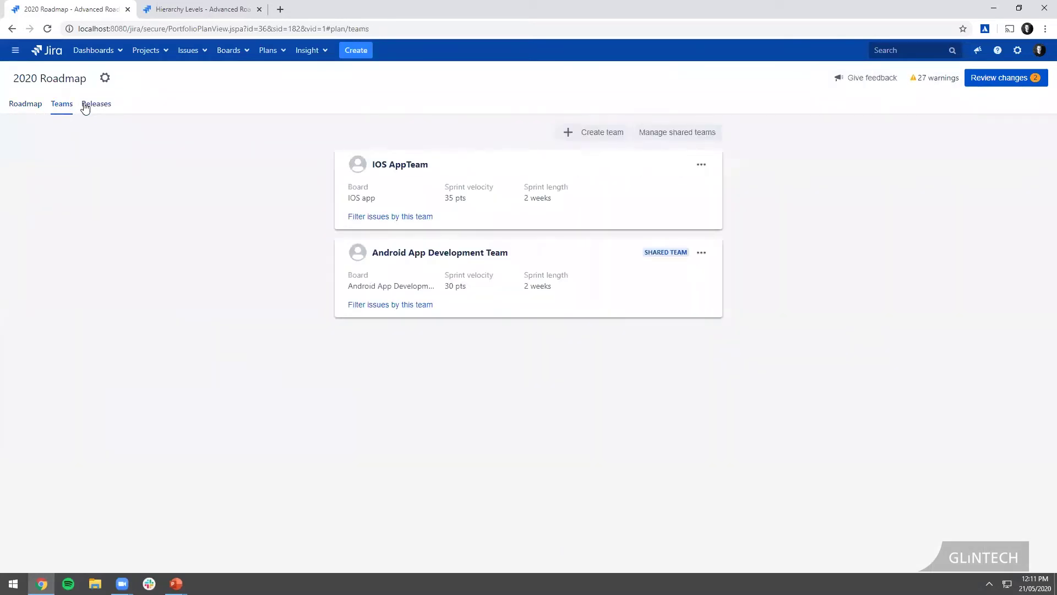
left_click(92, 106)
left_click(29, 107)
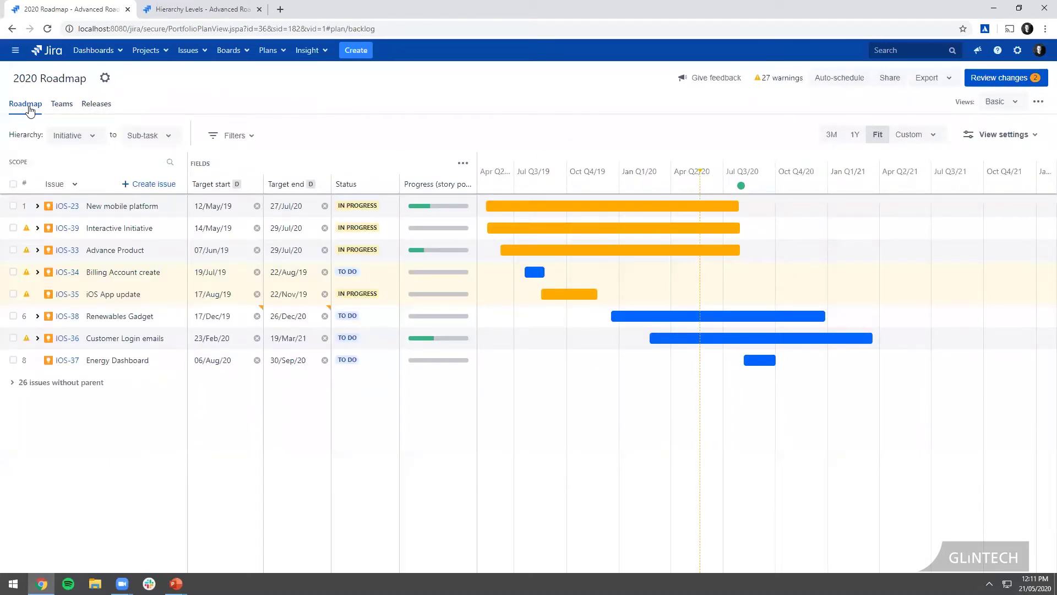
left_click(62, 108)
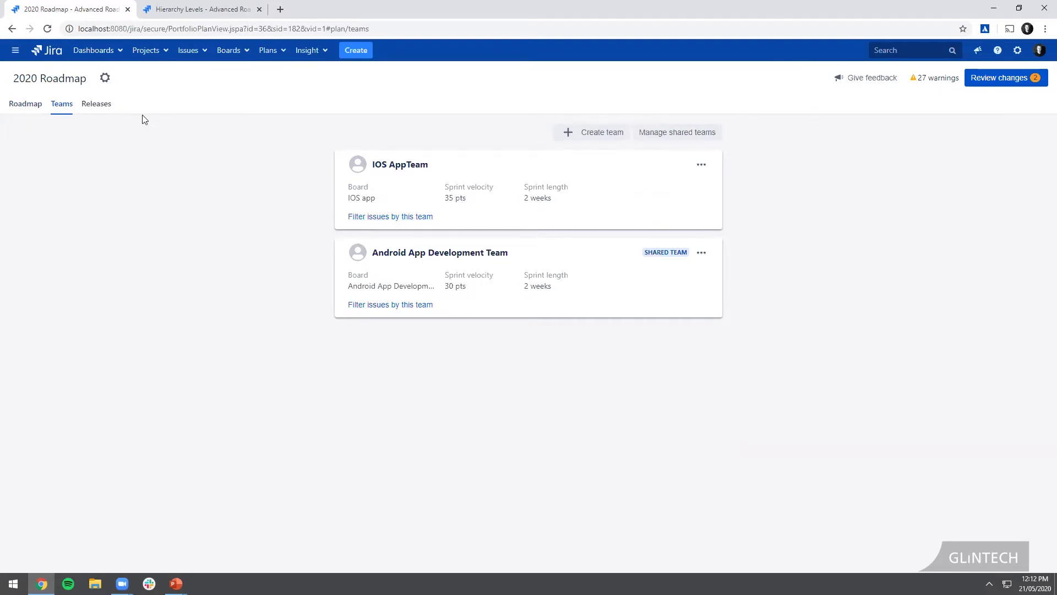
left_click(97, 105)
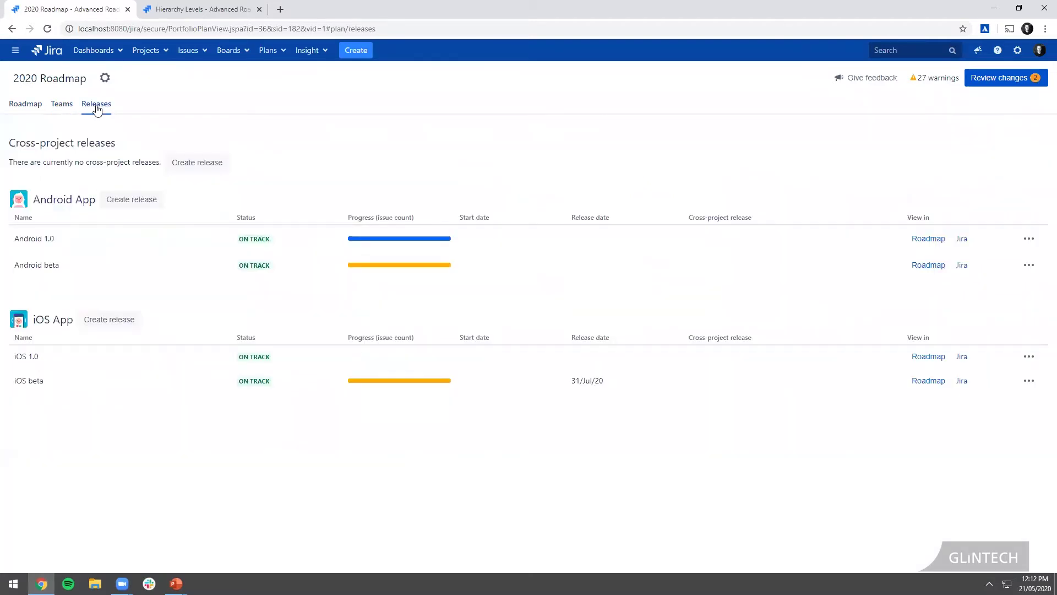
left_click(60, 104)
left_click(33, 108)
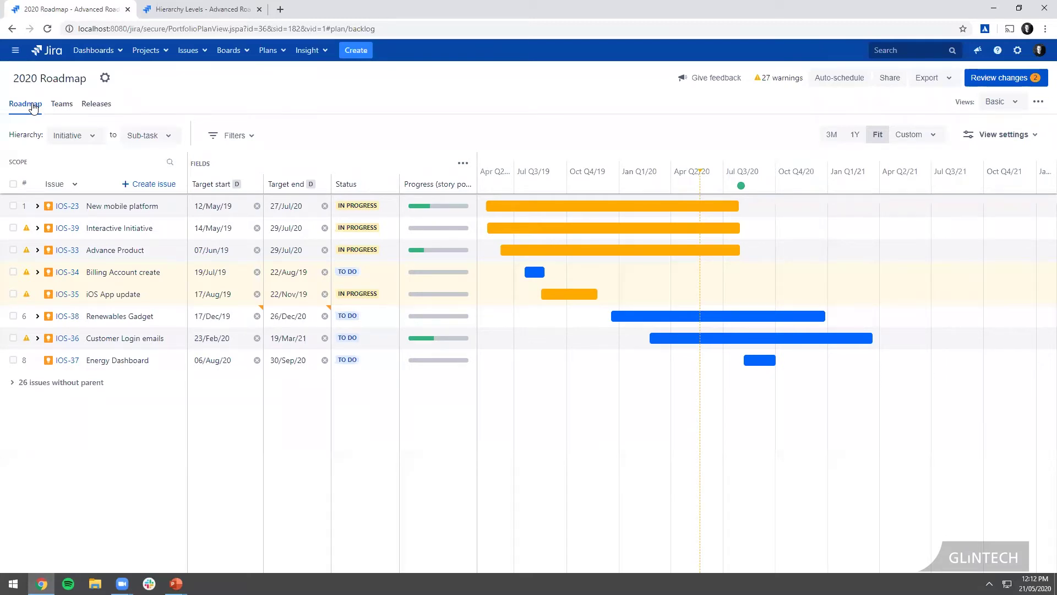
left_click(72, 140)
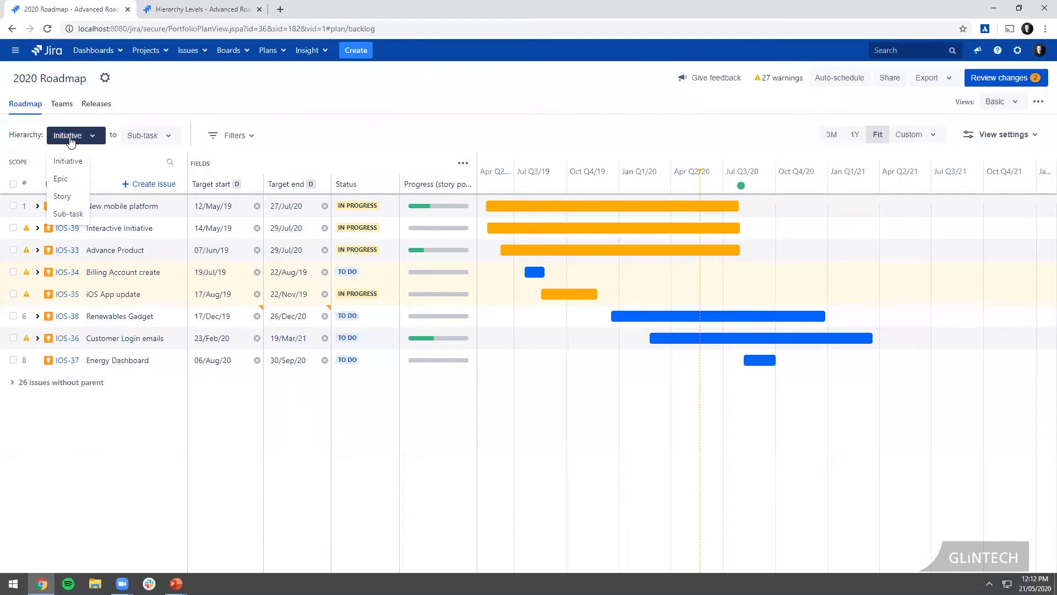
Step: Compare against the Hierarchy levels admin tab, then return to the 2020 Roadmap tab
left_click(201, 9)
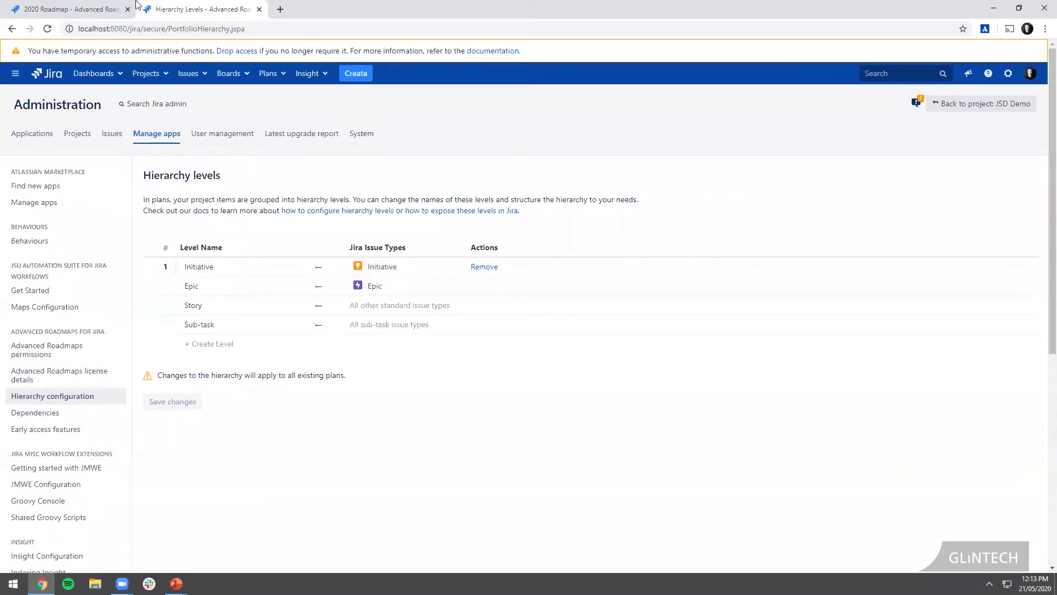
left_click(82, 9)
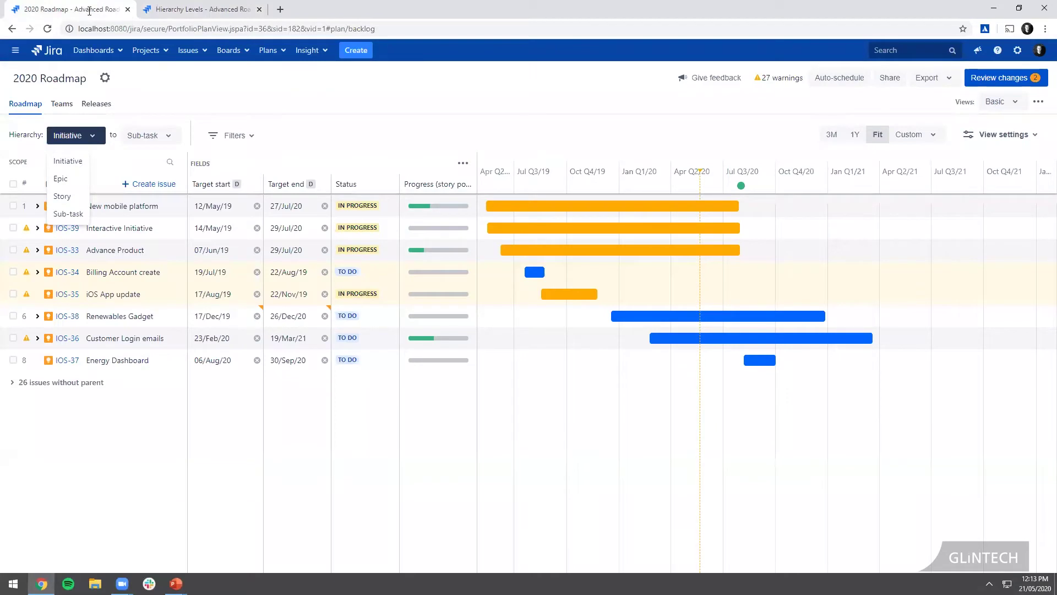
left_click(190, 98)
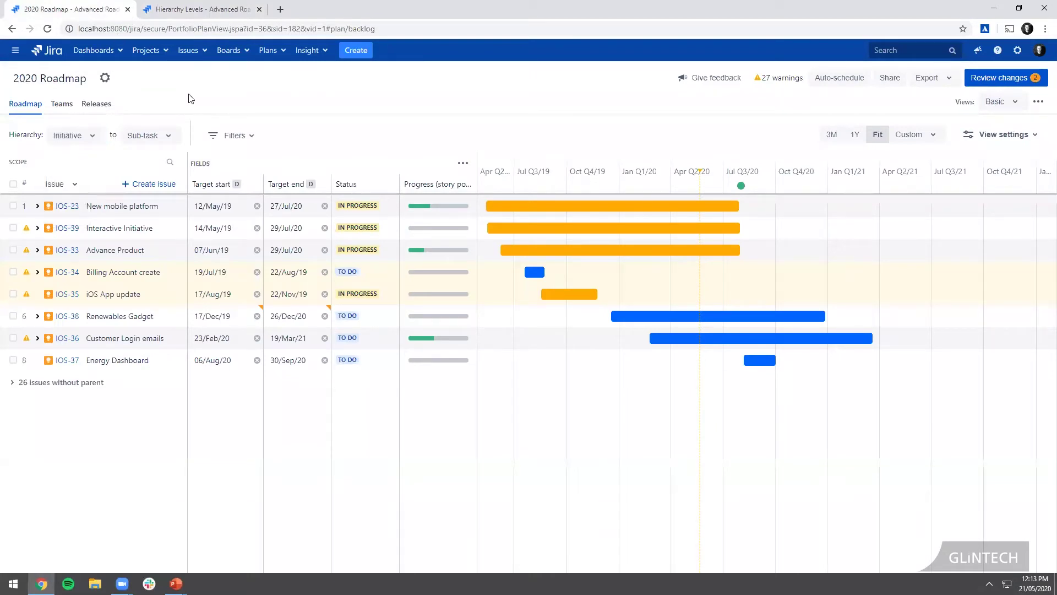
left_click(36, 206)
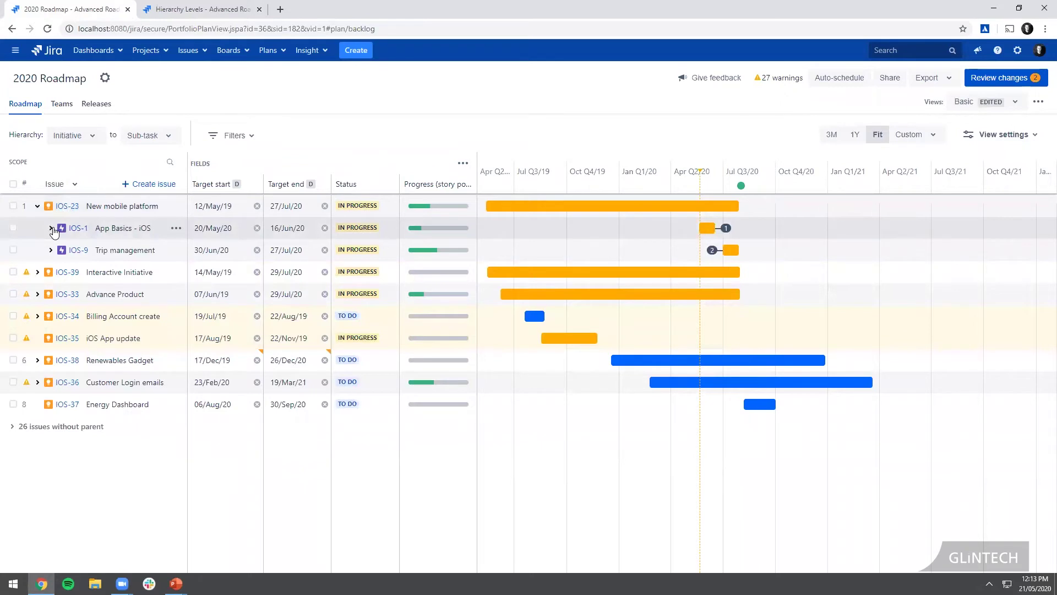
left_click(52, 229)
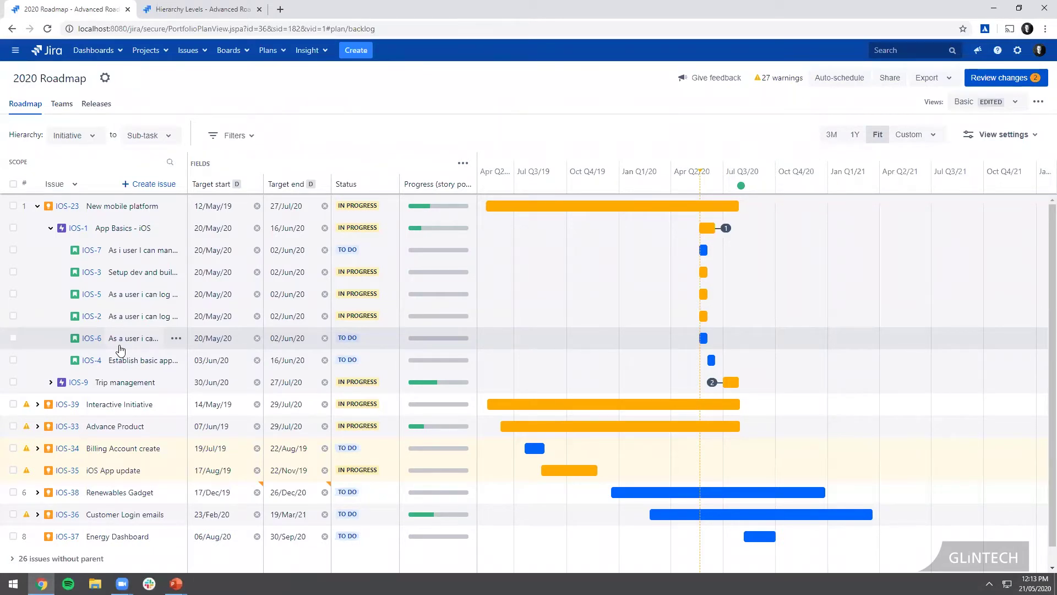
left_click(50, 228)
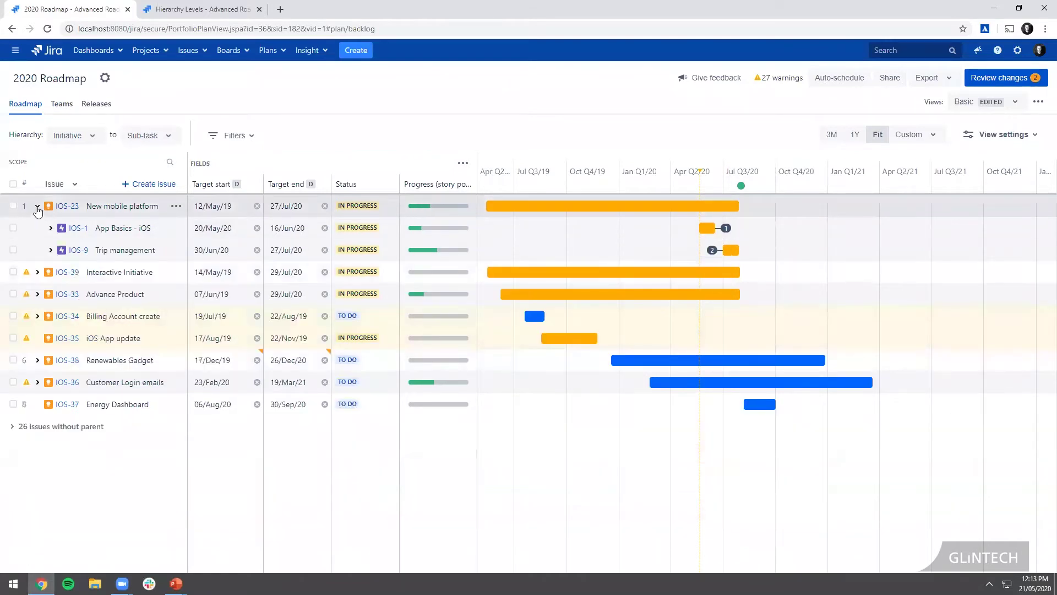
left_click(37, 206)
left_click(85, 139)
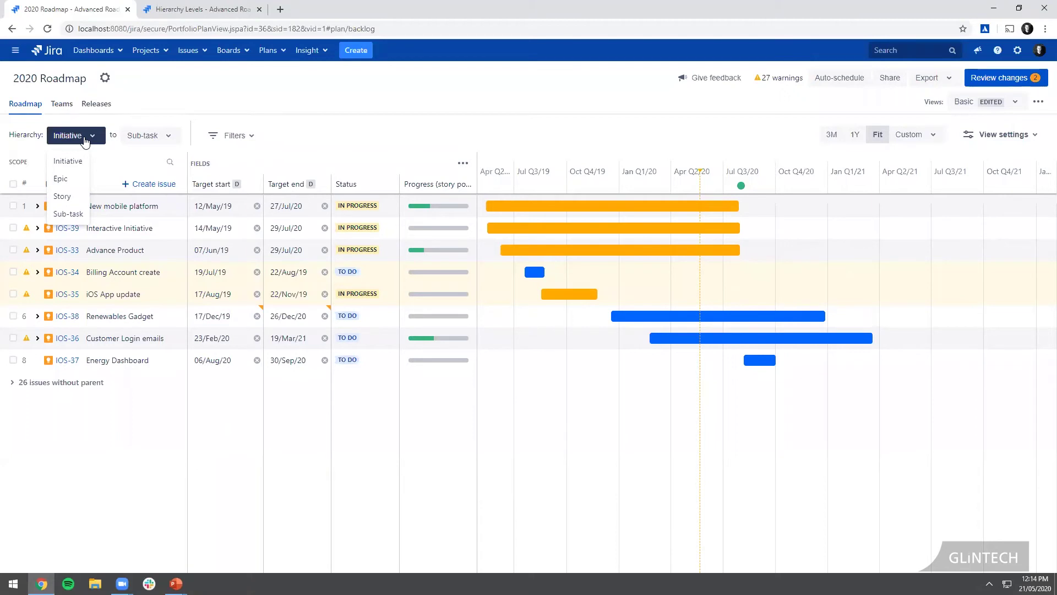
Step: Close the hierarchy level list to reveal all eight initiatives on the timeline
left_click(307, 99)
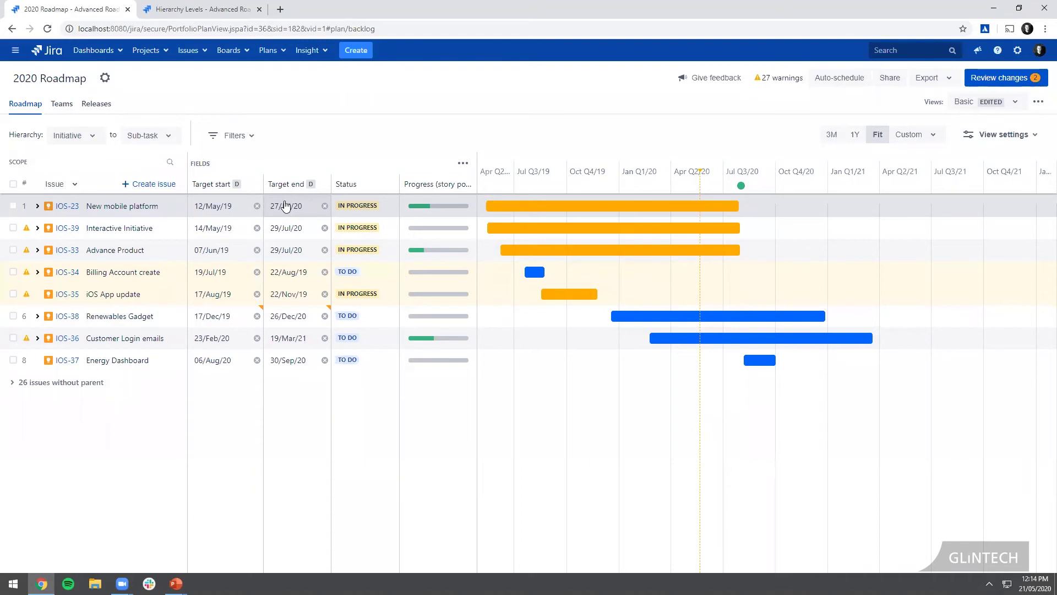
Step: Drag IOS-38's bar to 20/Dec/19–19/Dec/20 and move IOS-36 Customer Login emails to a new rank
mouse_move(531, 203)
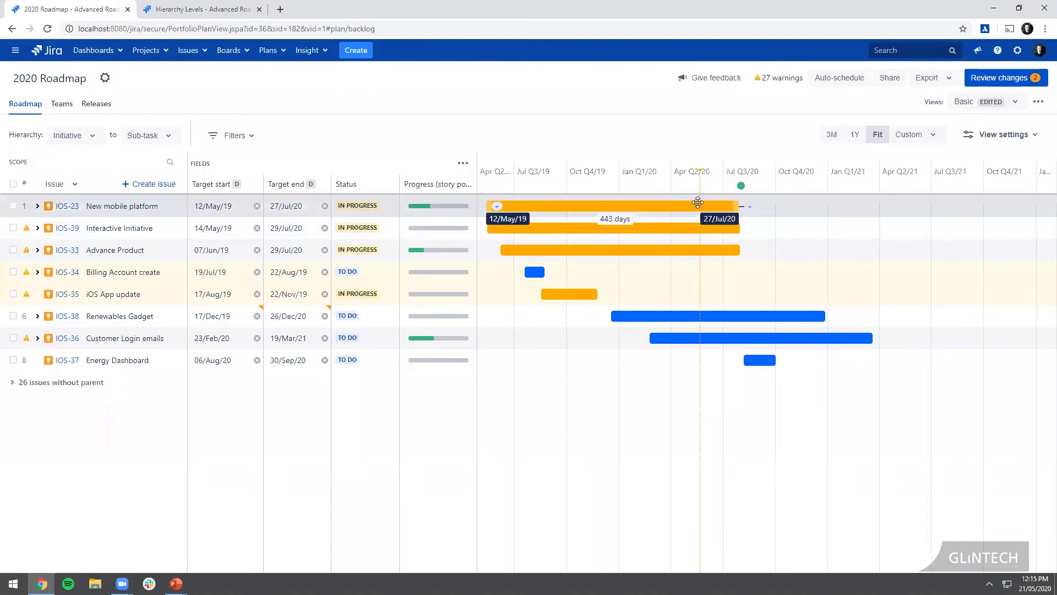
mouse_move(824, 318)
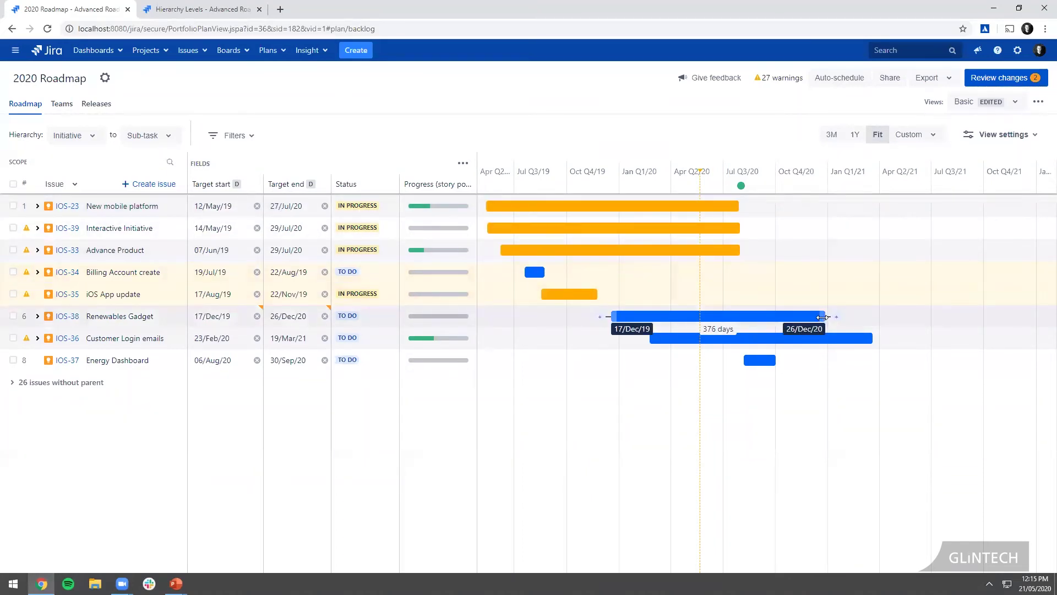
left_click_drag(825, 318, 787, 321)
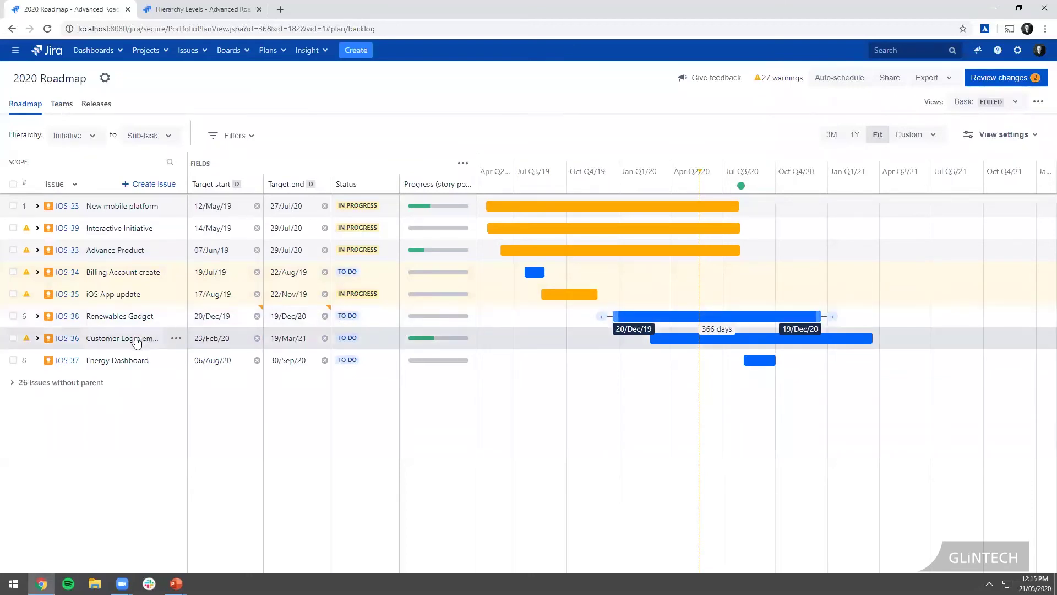
mouse_move(132, 331)
left_mouse_down()
mouse_move(134, 315)
mouse_move(138, 338)
left_mouse_up()
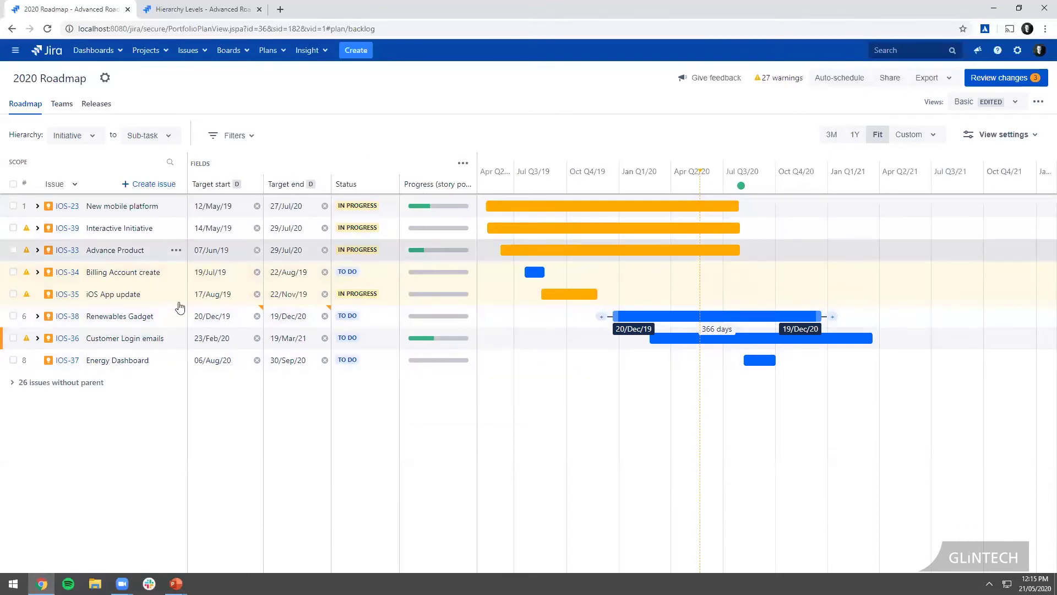
mouse_move(417, 203)
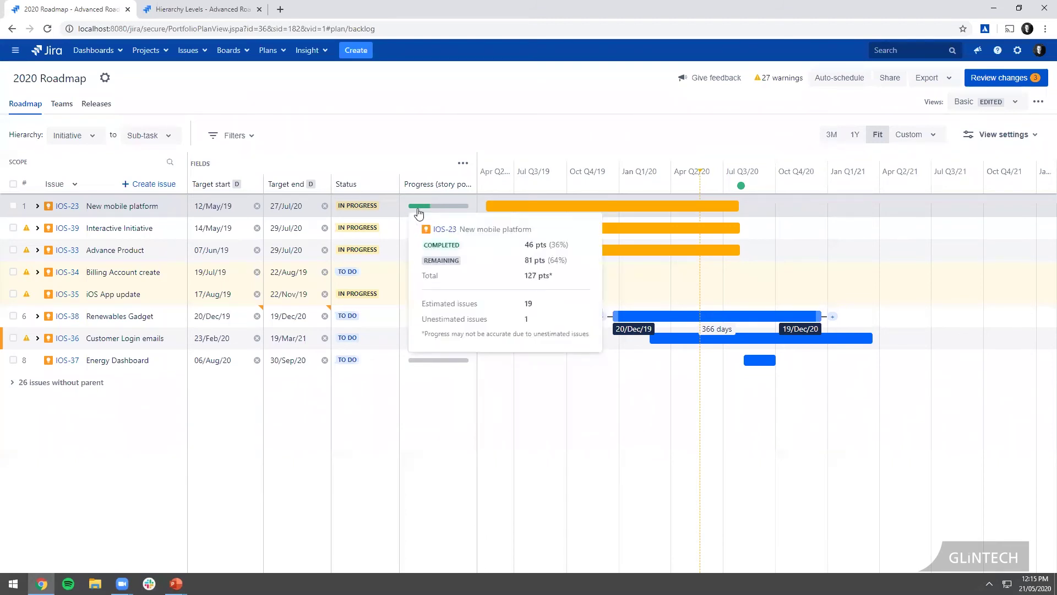
Step: Expand New mobile platform to show its epics and briefly view App Basics - iOS stories
left_click(37, 207)
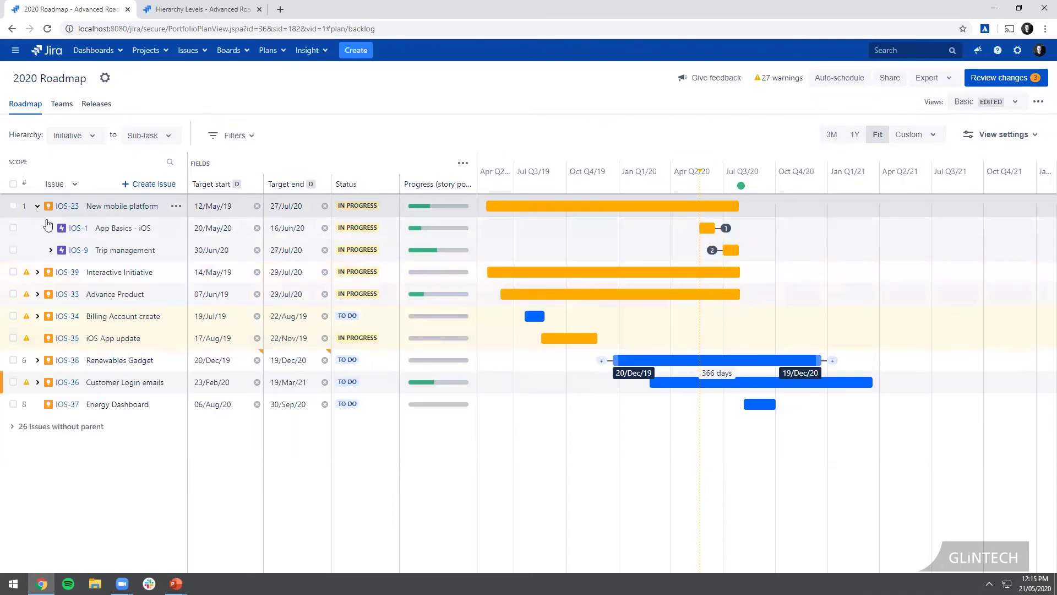
left_click(51, 228)
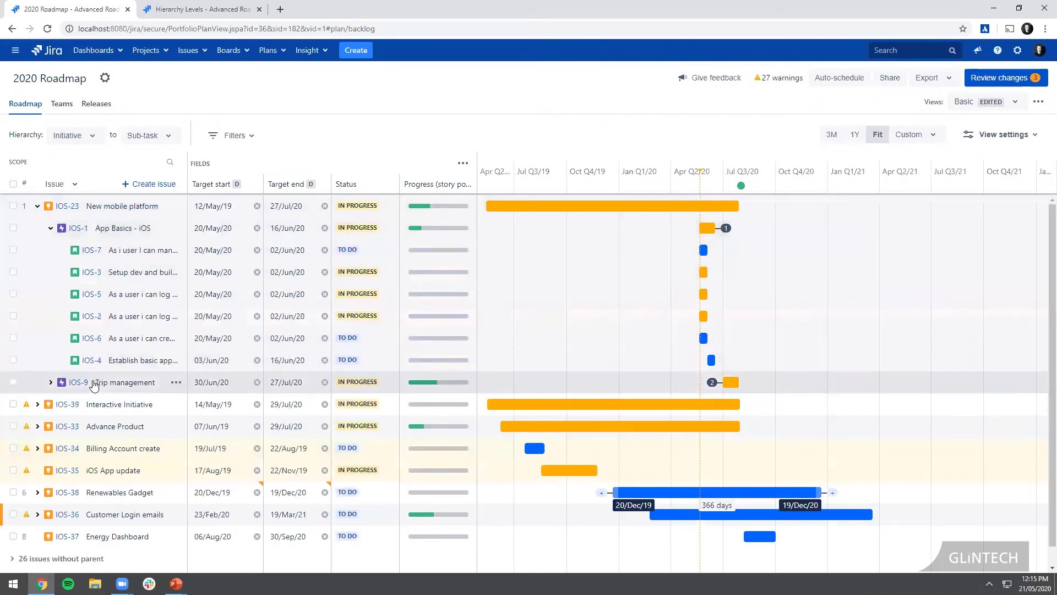
left_click(50, 228)
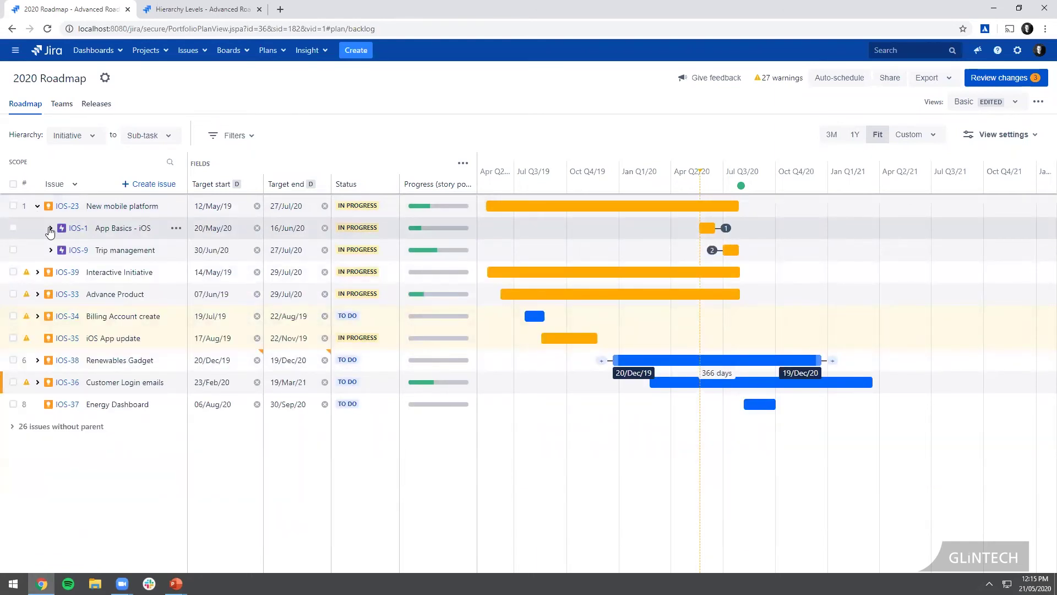
Step: Add Story points as a column in the roadmap fields
left_click(463, 164)
scroll(437, 319, "down", 2)
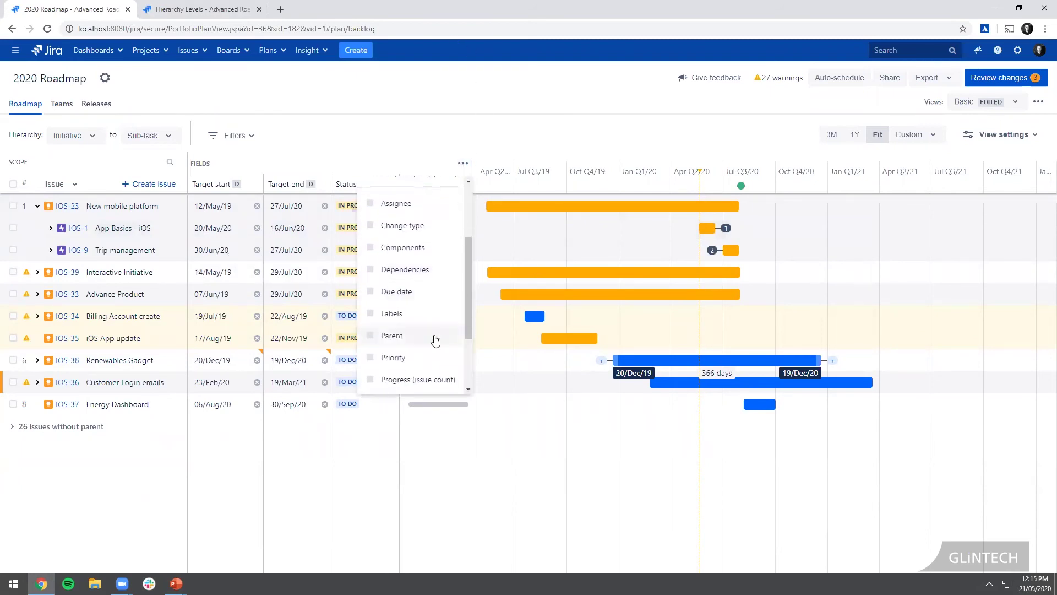
scroll(423, 370, "down", 1)
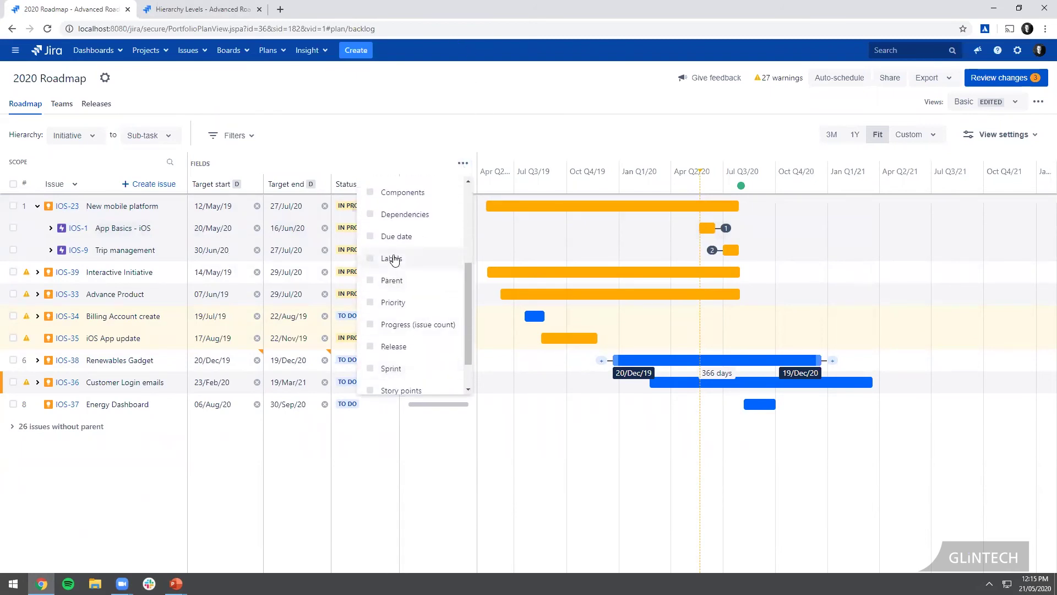
scroll(394, 260, "down", 1)
left_click(406, 349)
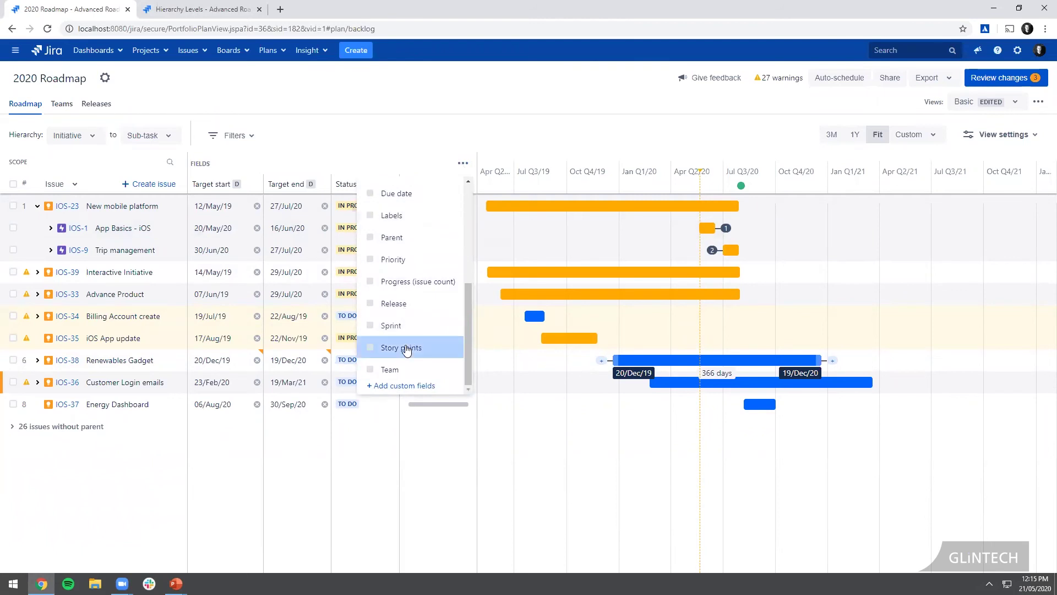
left_click(427, 100)
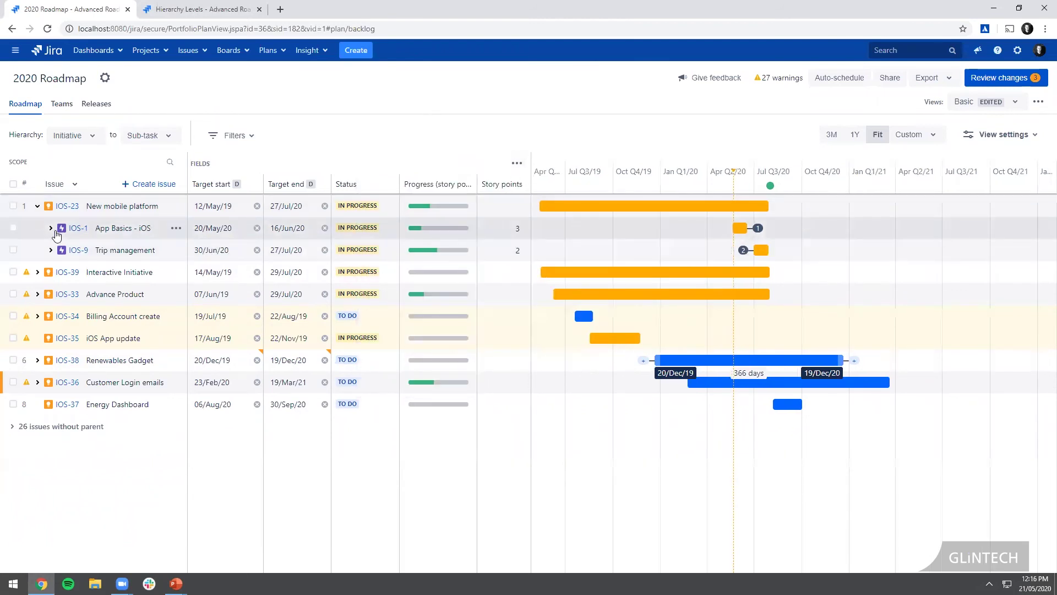
Step: Expand and collapse App Basics - iOS to check its story point values
left_click(50, 229)
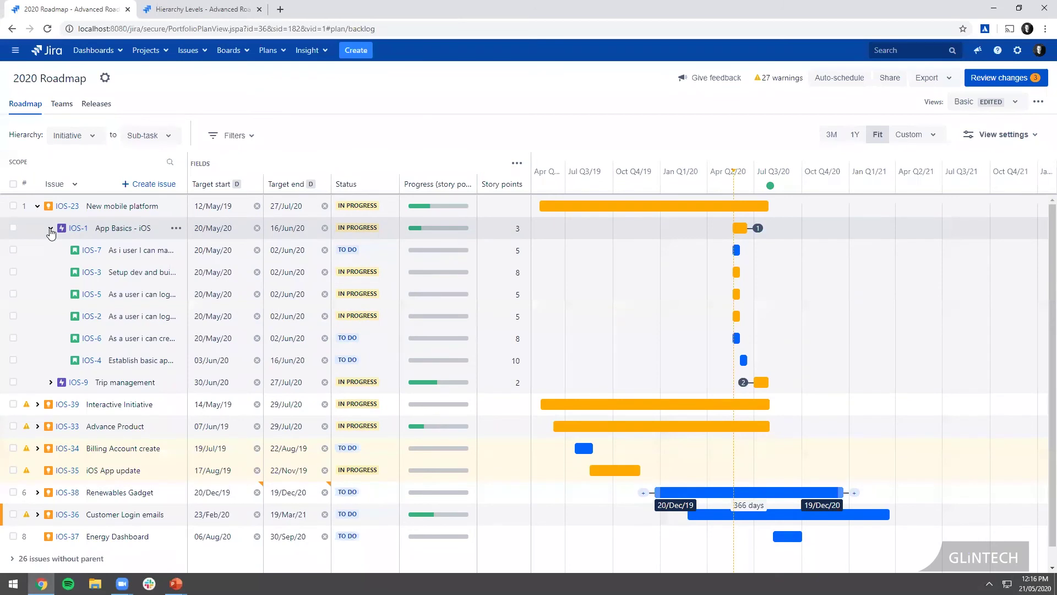
left_click(51, 229)
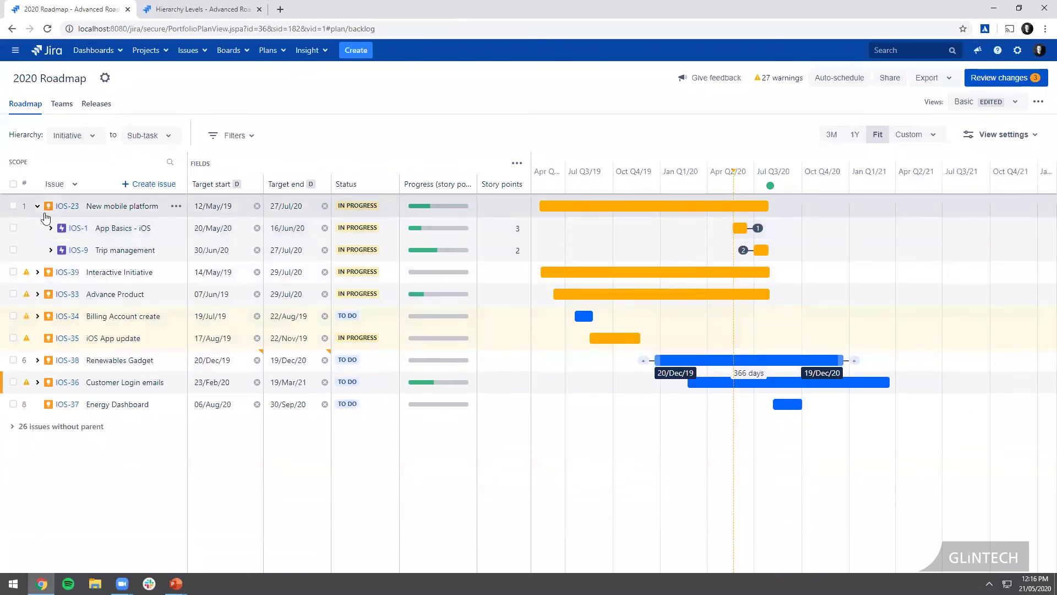
left_click(1002, 138)
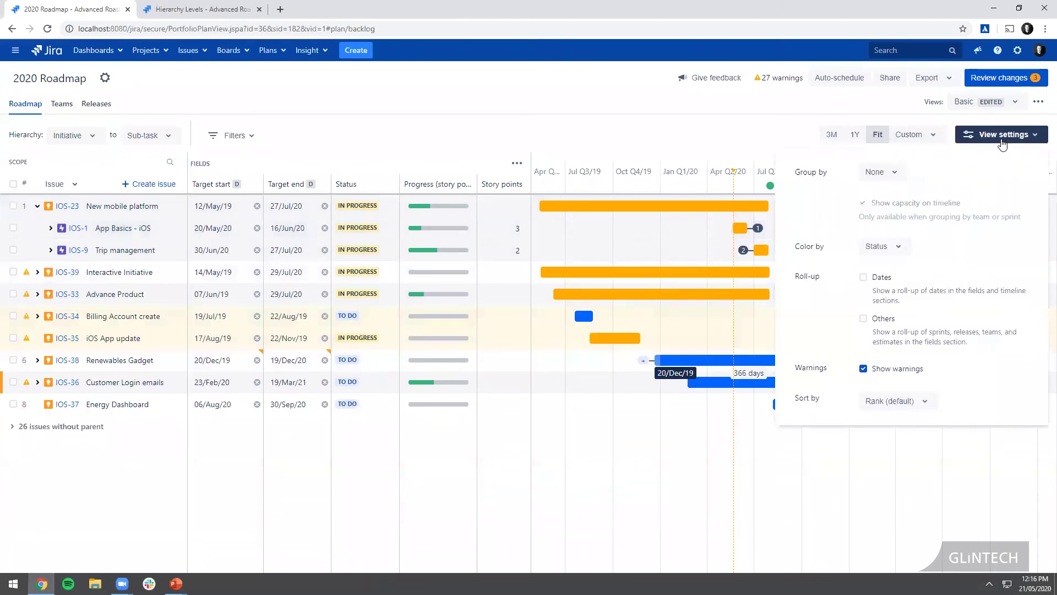
Step: Enable Dates and Others roll-ups so New mobile platform totals 81 story points, then collapse it
left_click(864, 278)
left_click(863, 319)
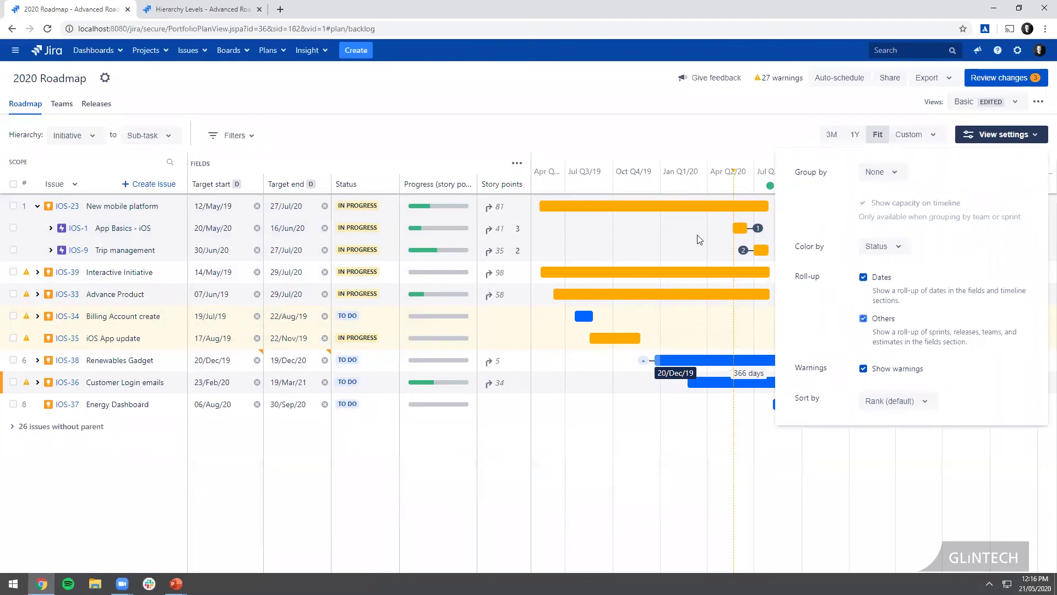
left_click(594, 103)
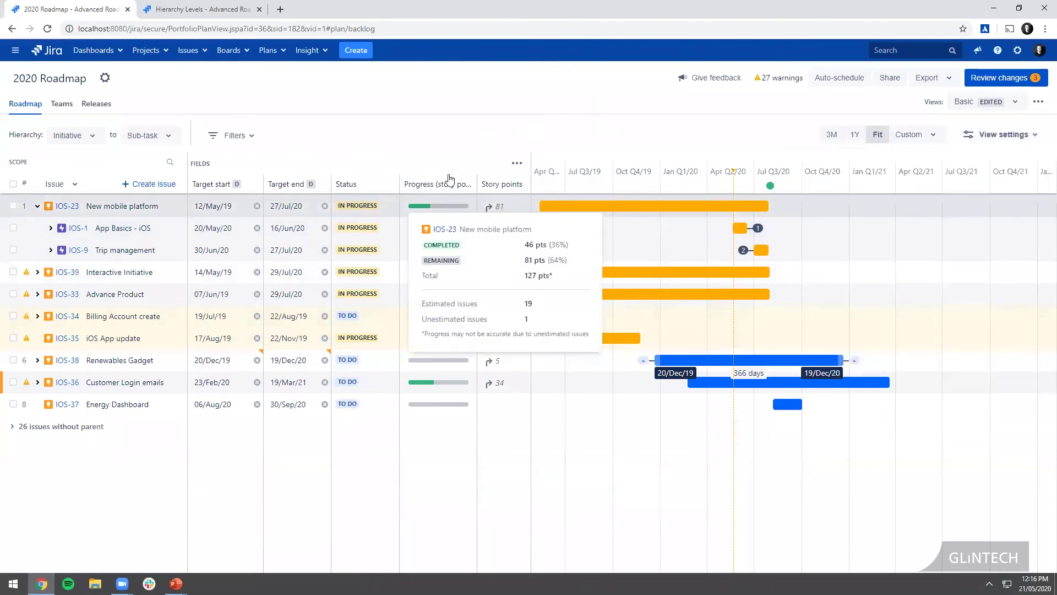
mouse_move(494, 202)
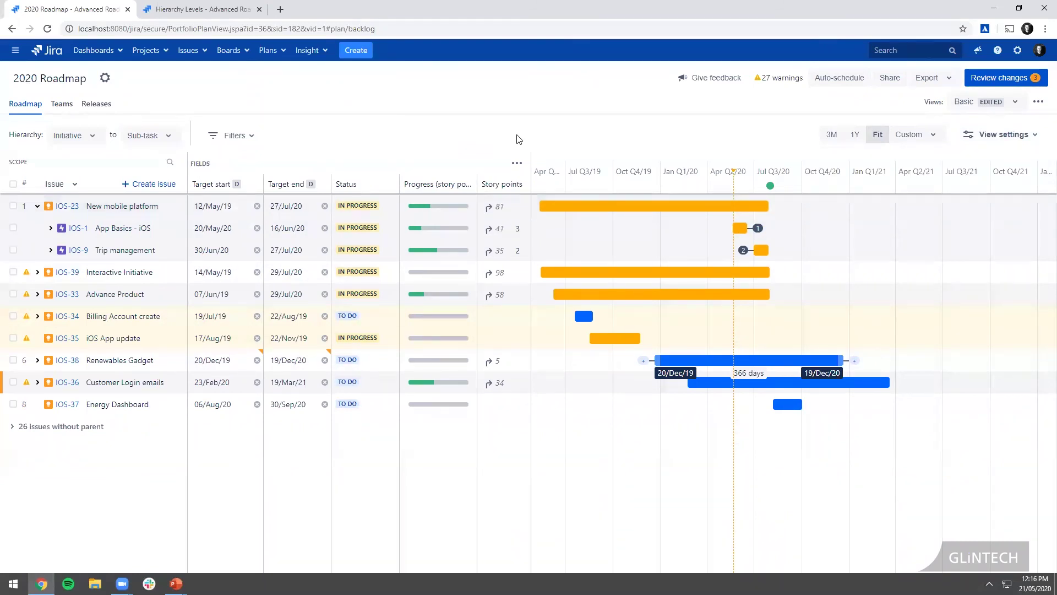
left_click(37, 207)
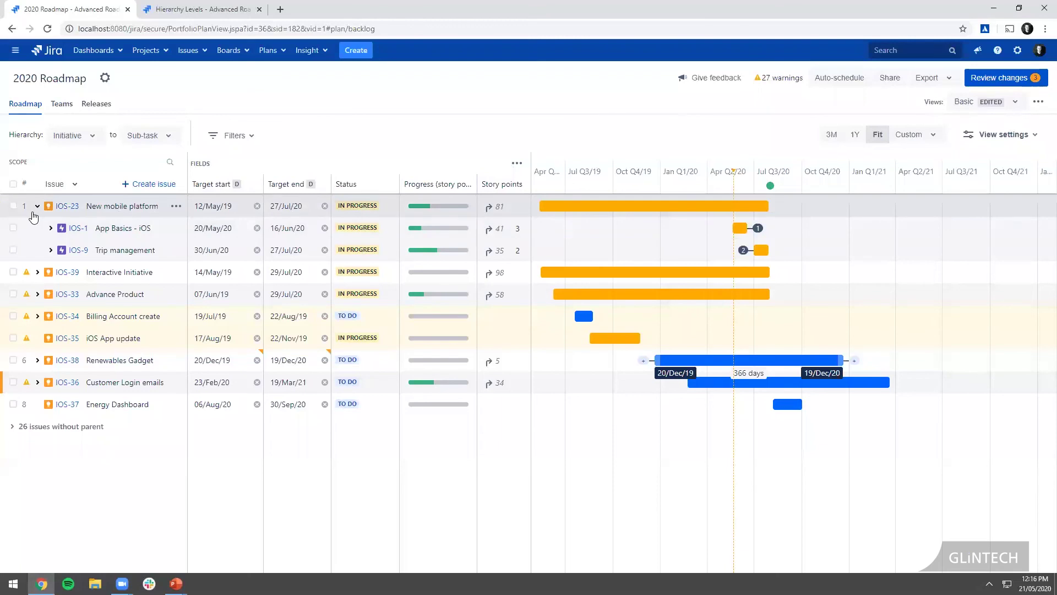